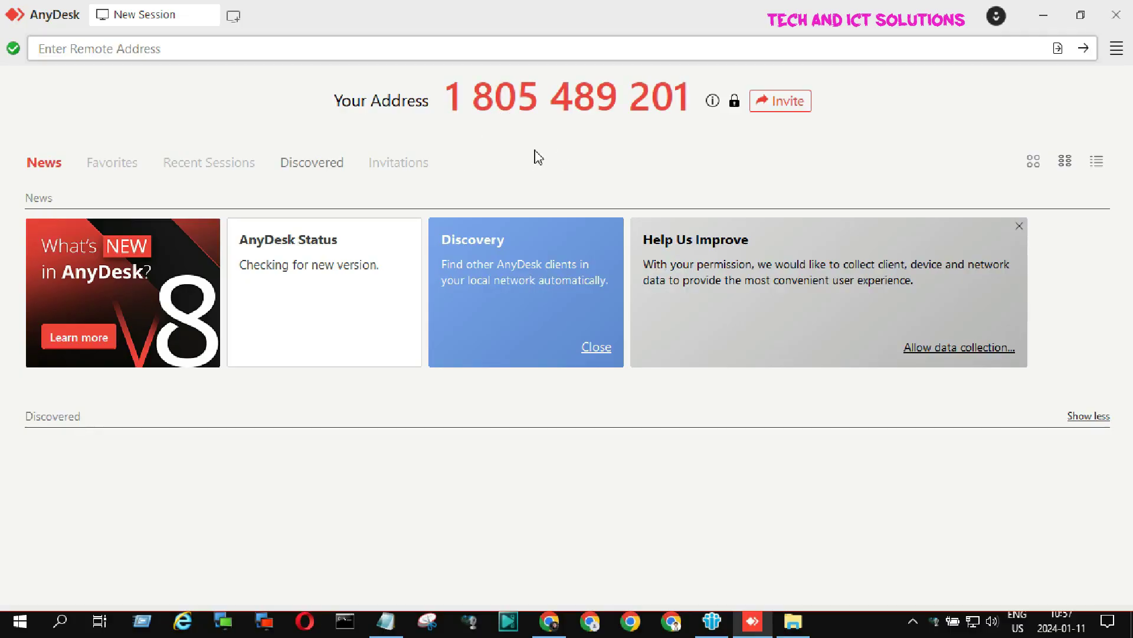
# Step: Copy the C:\ProgramData\AnyDesk path from the Notepad note and bring up File Explorer
pyautogui.click(385, 620)
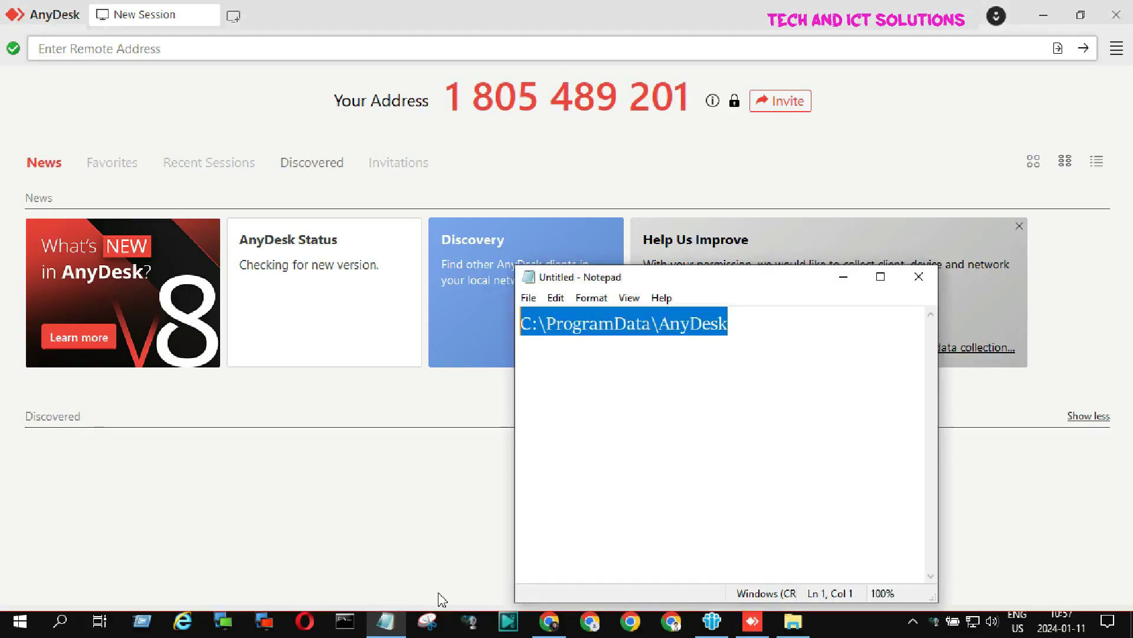
pyautogui.moveTo(732, 288); pyautogui.dragTo(763, 250)
pyautogui.click(788, 289)
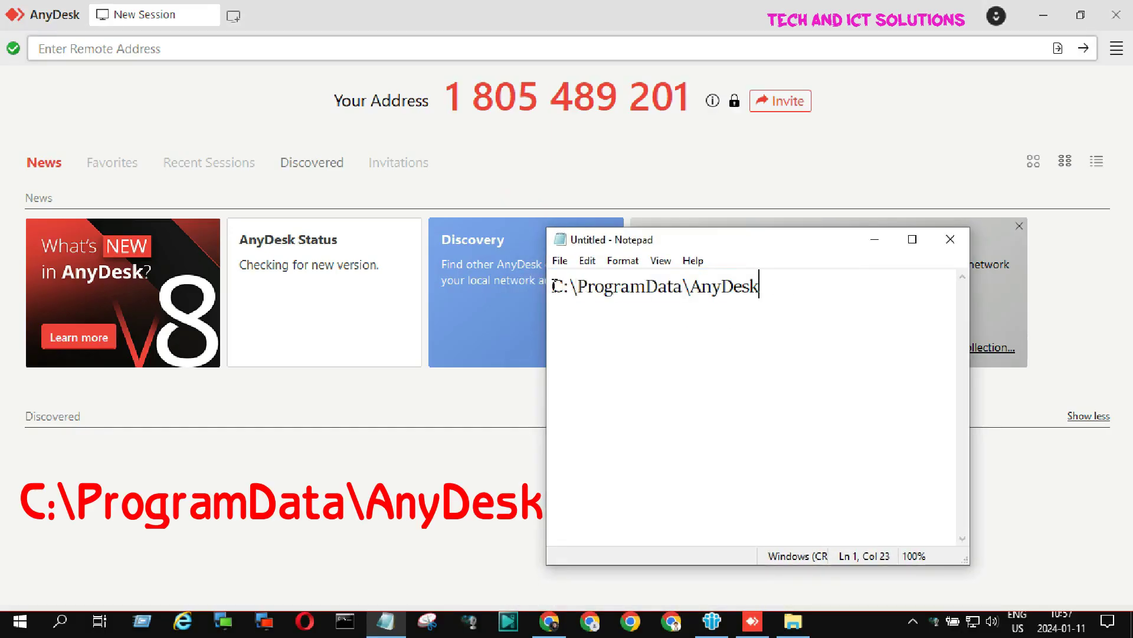
pyautogui.moveTo(554, 286); pyautogui.dragTo(527, 280)
pyautogui.hotkey('ctrl', 'c')
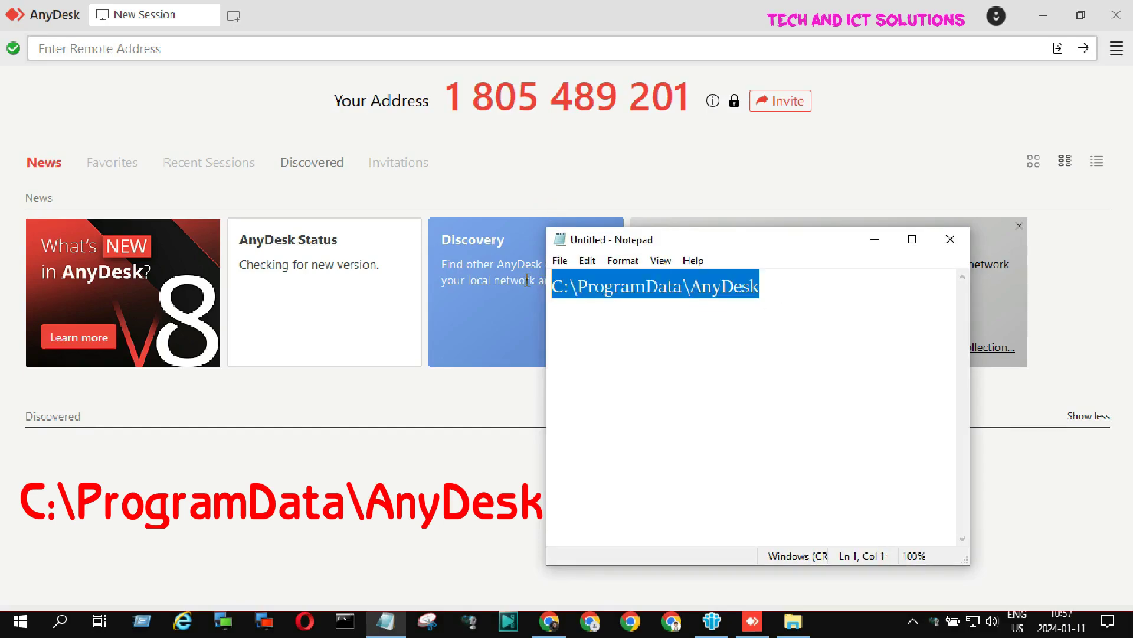
pyautogui.click(798, 632)
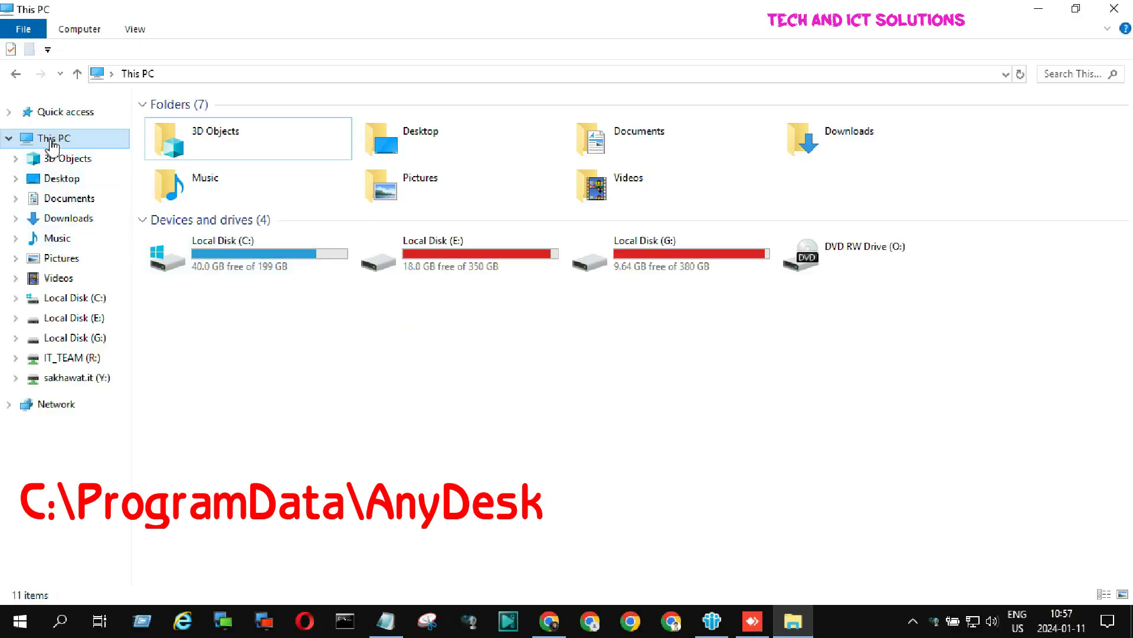
# Step: Paste the AnyDesk path into Explorer's address bar, then close and fully quit AnyDesk from the tray
pyautogui.click(199, 74)
pyautogui.hotkey('ctrl', 'v')
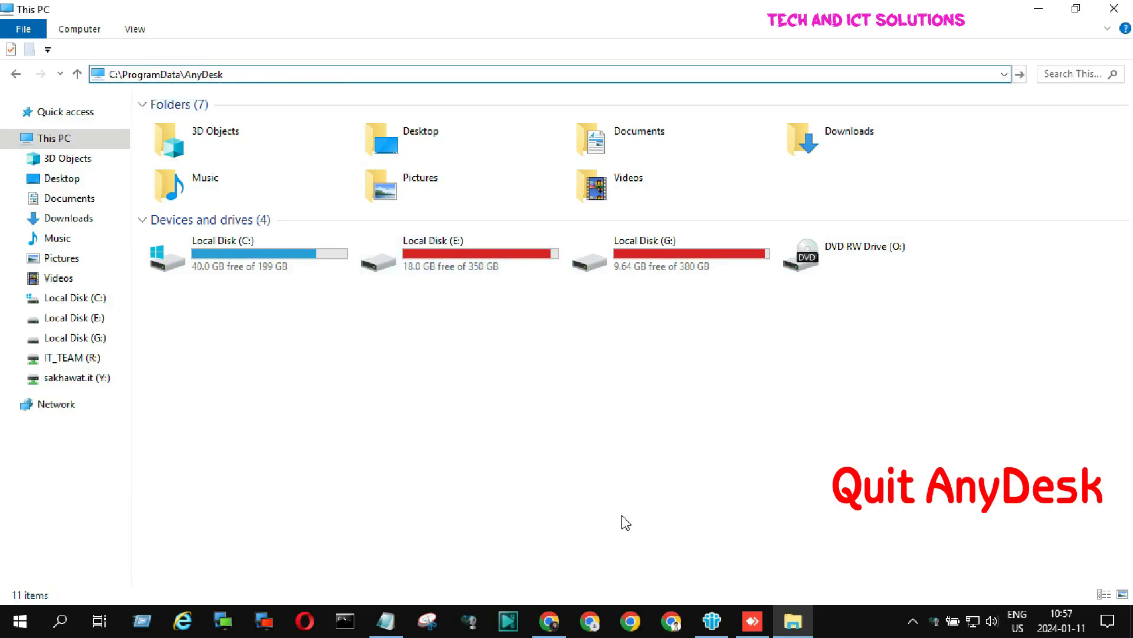
pyautogui.click(760, 627)
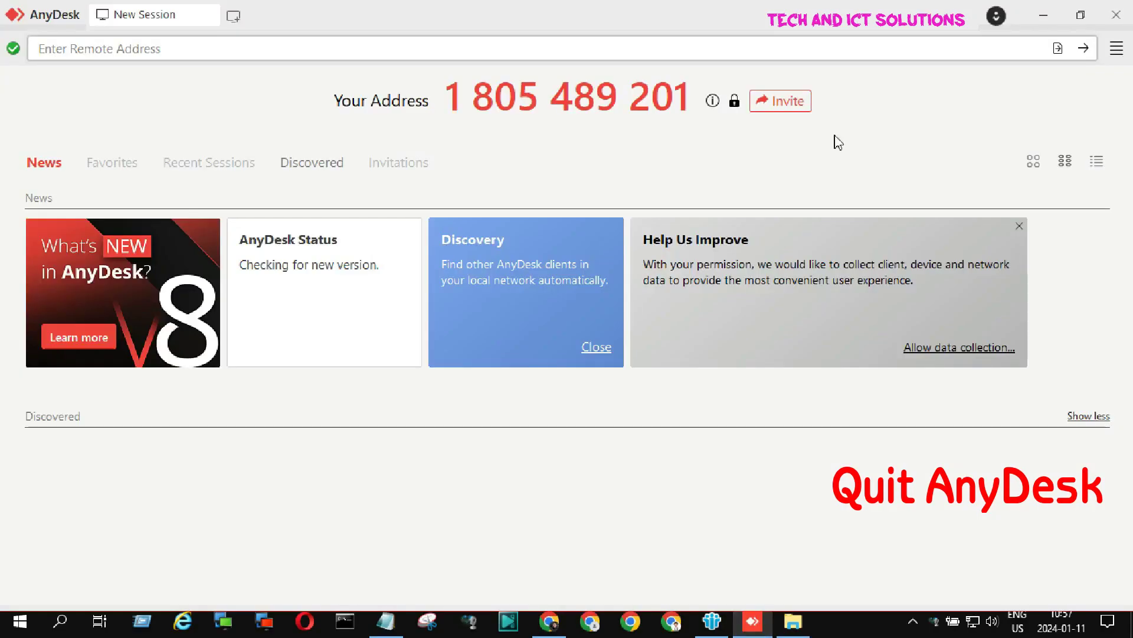
pyautogui.click(1118, 9)
pyautogui.click(913, 619)
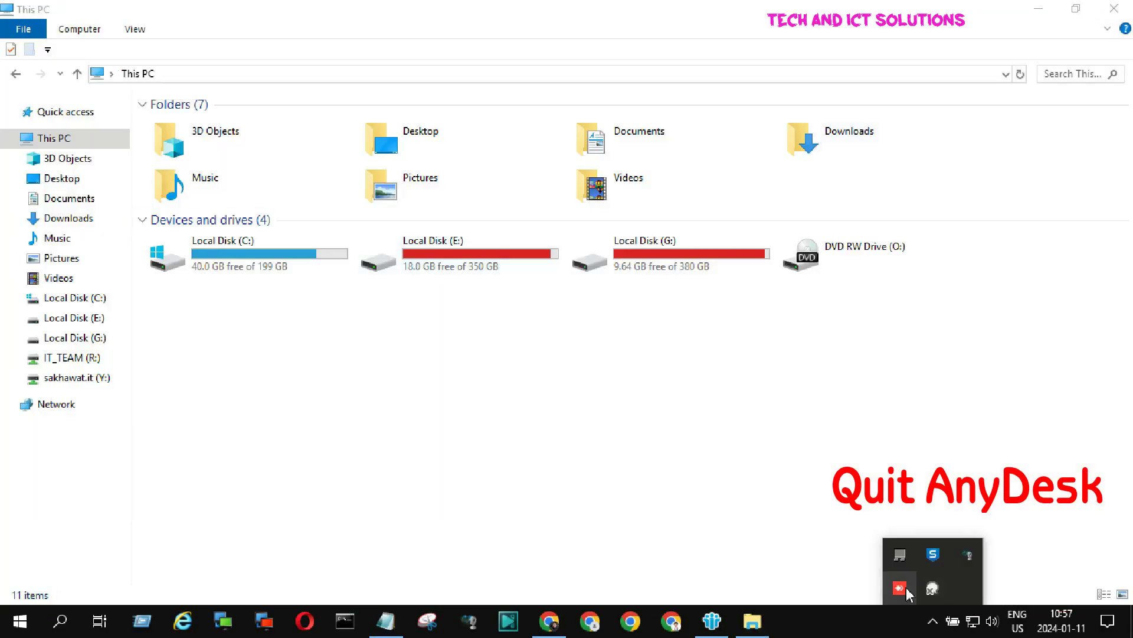
pyautogui.rightClick(899, 587)
pyautogui.click(851, 577)
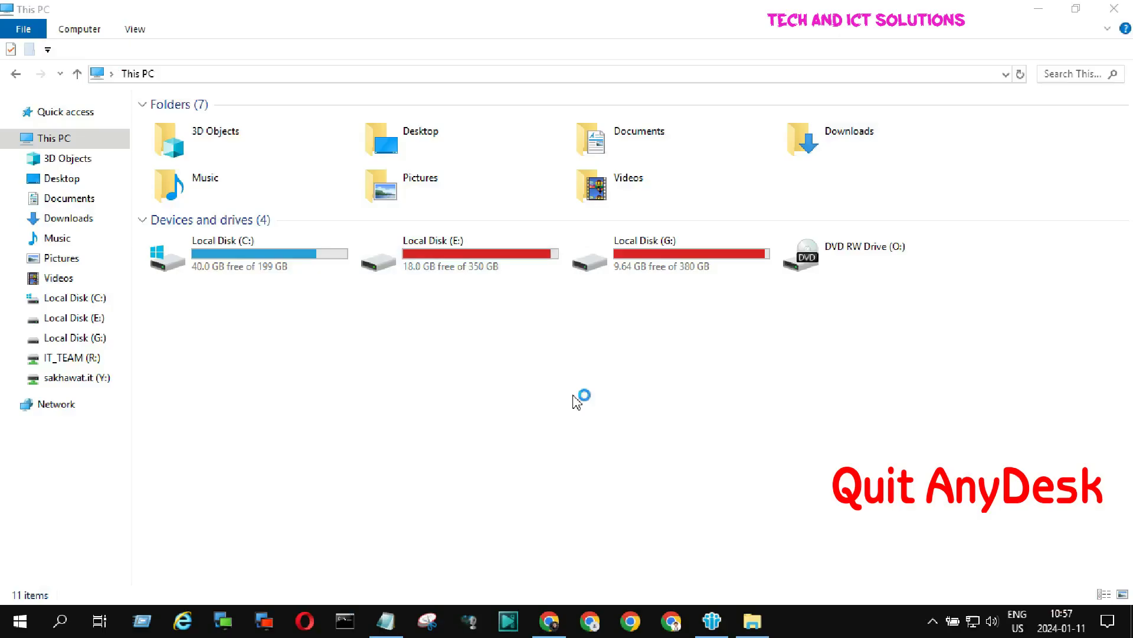
# Step: Copy the whole C:\ProgramData\AnyDesk path again from the Notepad note
pyautogui.click(386, 620)
pyautogui.click(659, 286)
pyautogui.moveTo(785, 286); pyautogui.dragTo(515, 273)
pyautogui.hotkey('ctrl', 'c')
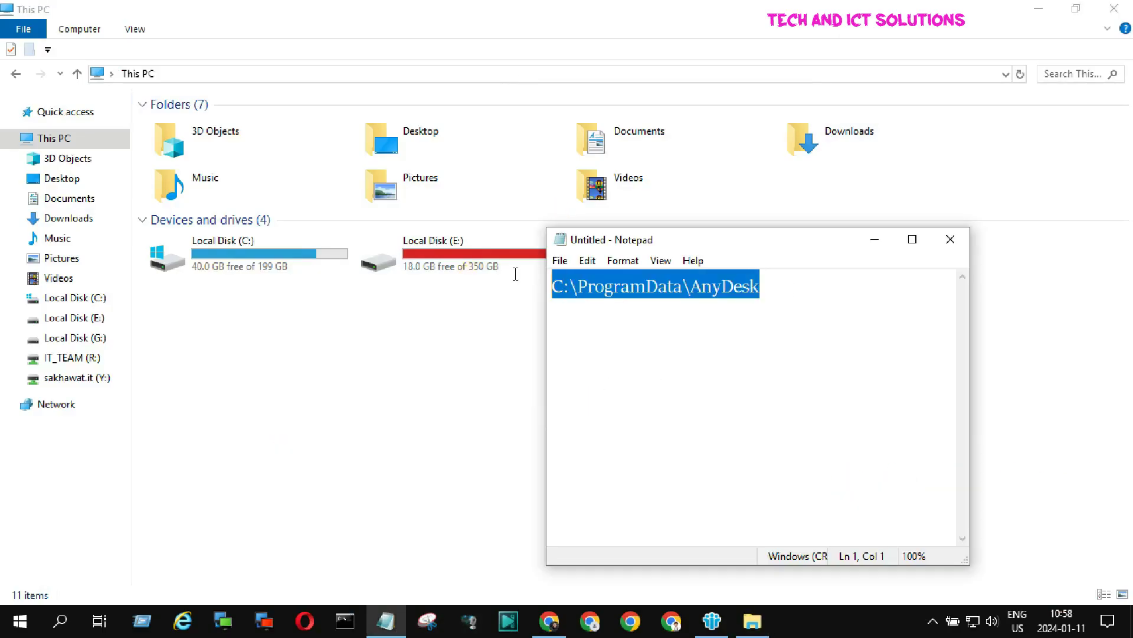
pyautogui.click(875, 239)
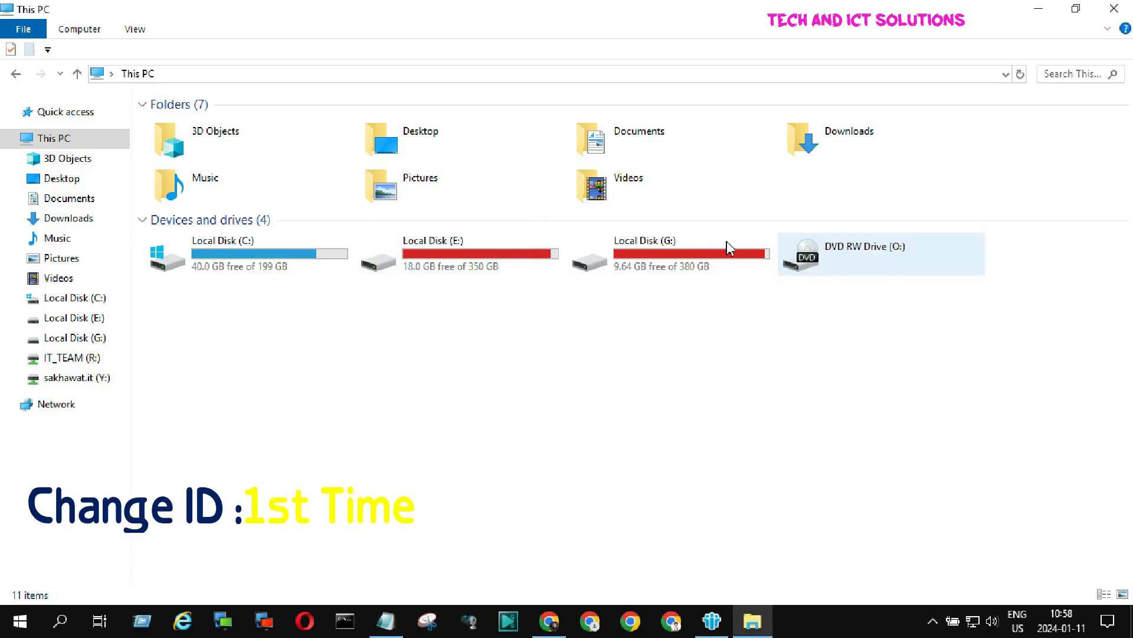
# Step: Go to C:\ProgramData\AnyDesk in File Explorer and delete service.conf
pyautogui.click(230, 75)
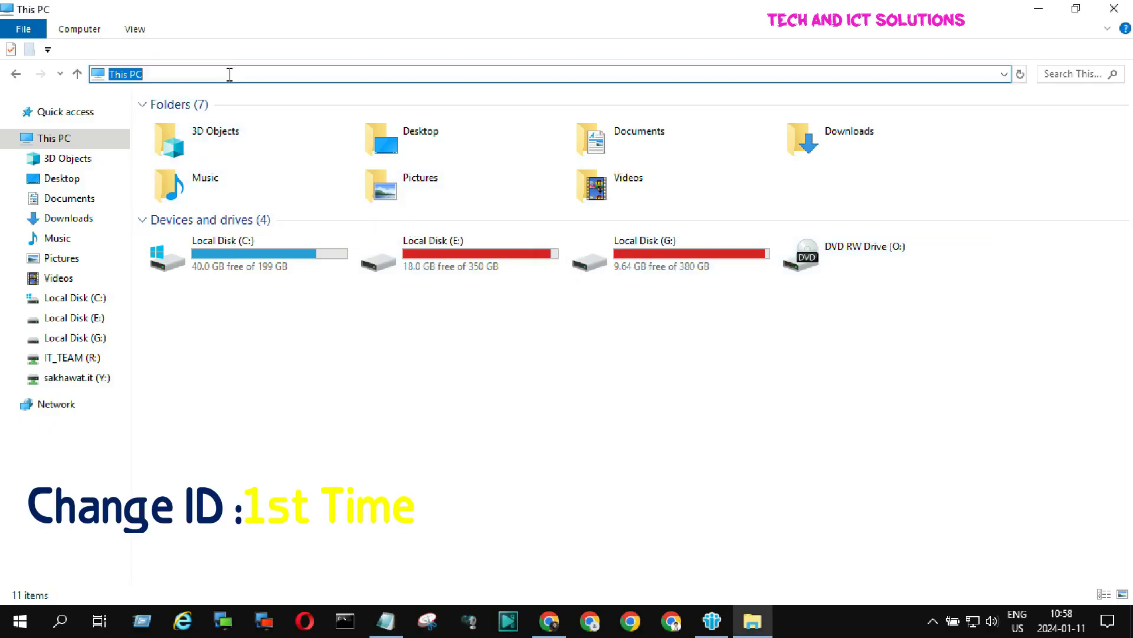
pyautogui.hotkey('ctrl', 'v')
pyautogui.press('Return')
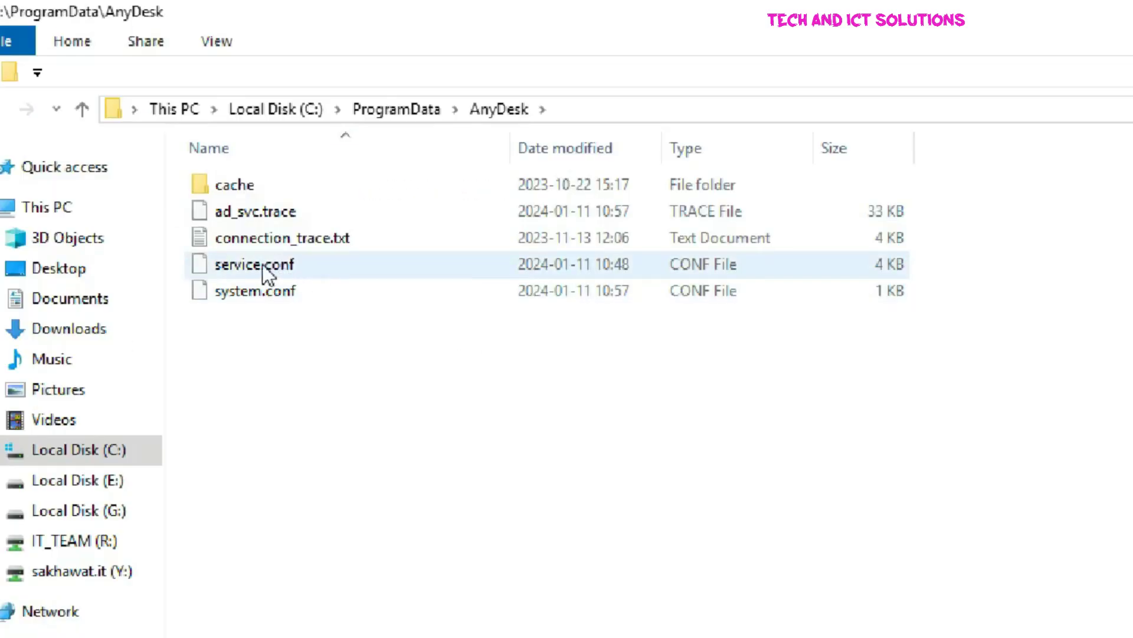
pyautogui.click(261, 263)
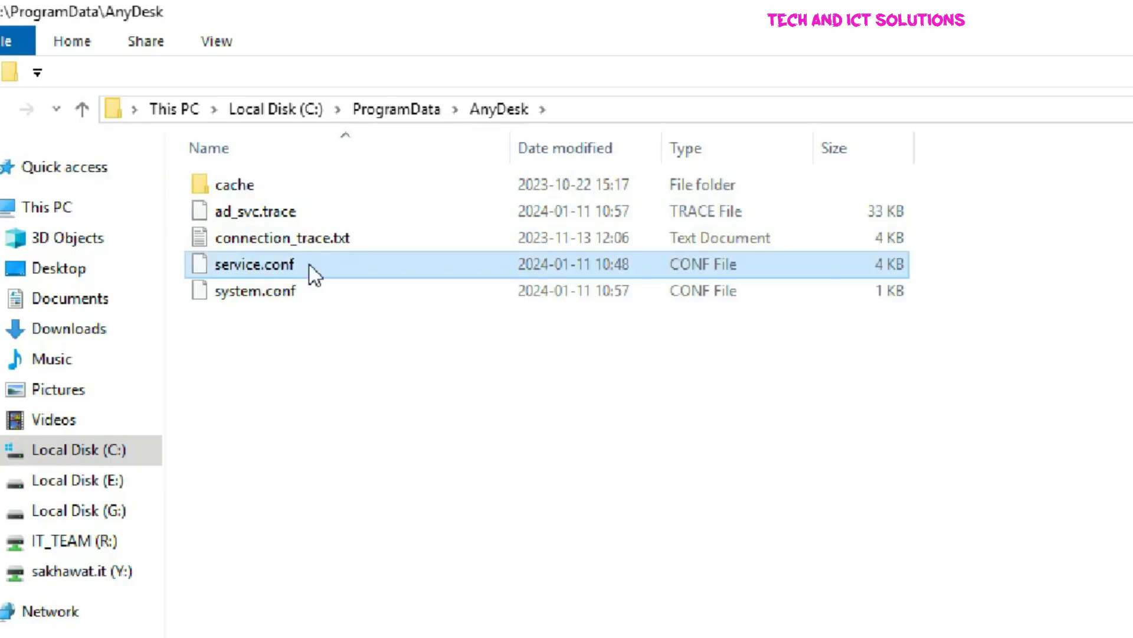
pyautogui.rightClick(255, 264)
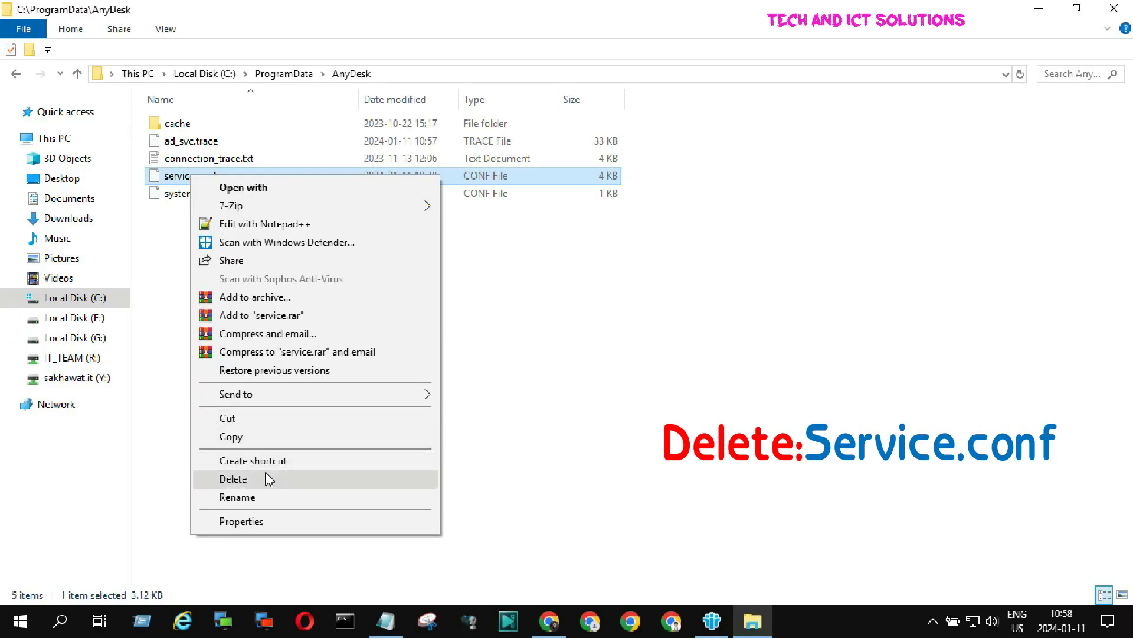
pyautogui.click(267, 479)
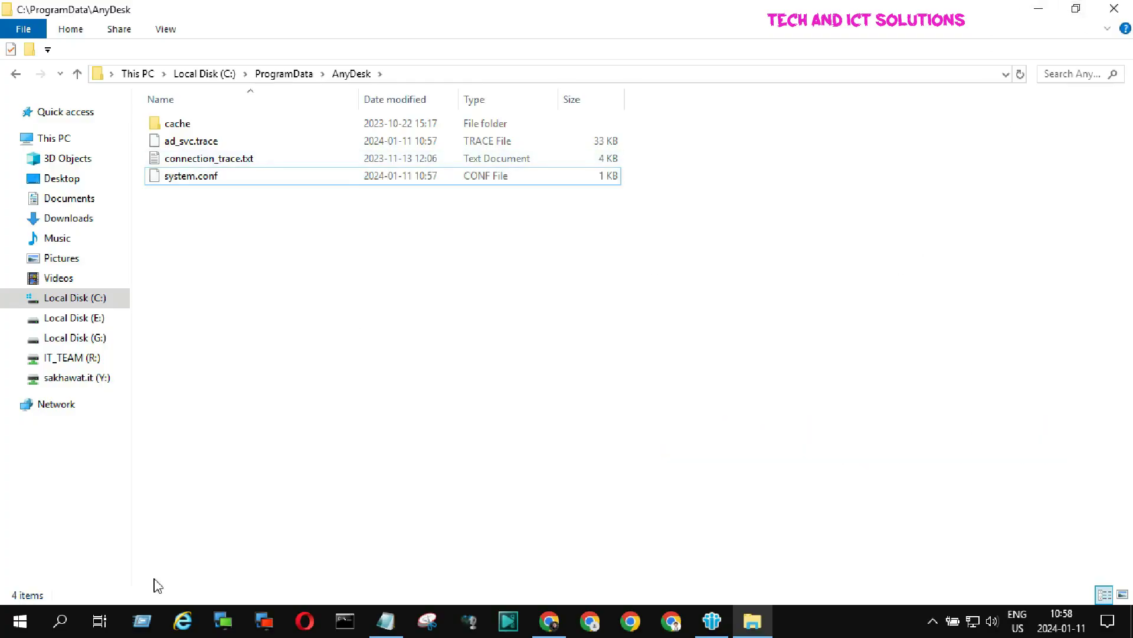
pyautogui.click(61, 620)
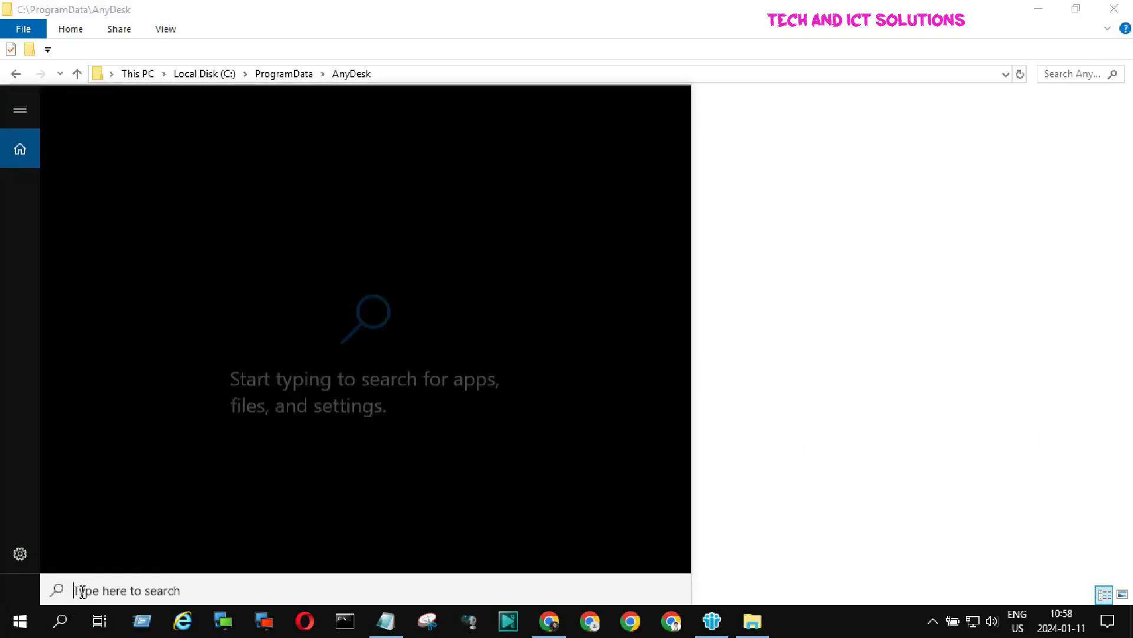
pyautogui.write('any')
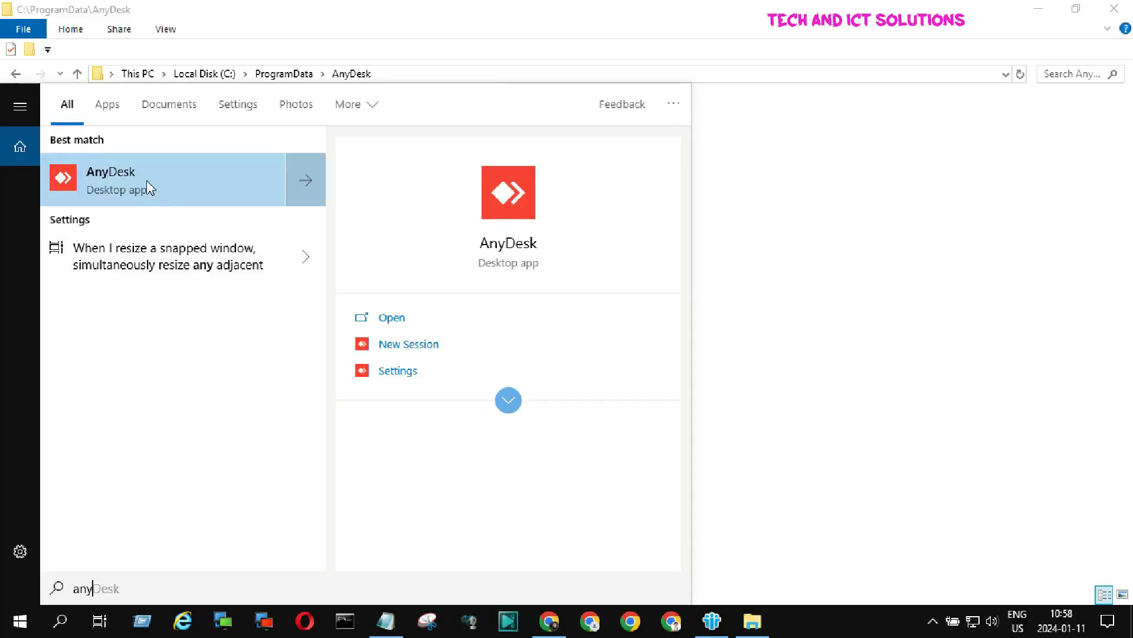
pyautogui.click(146, 185)
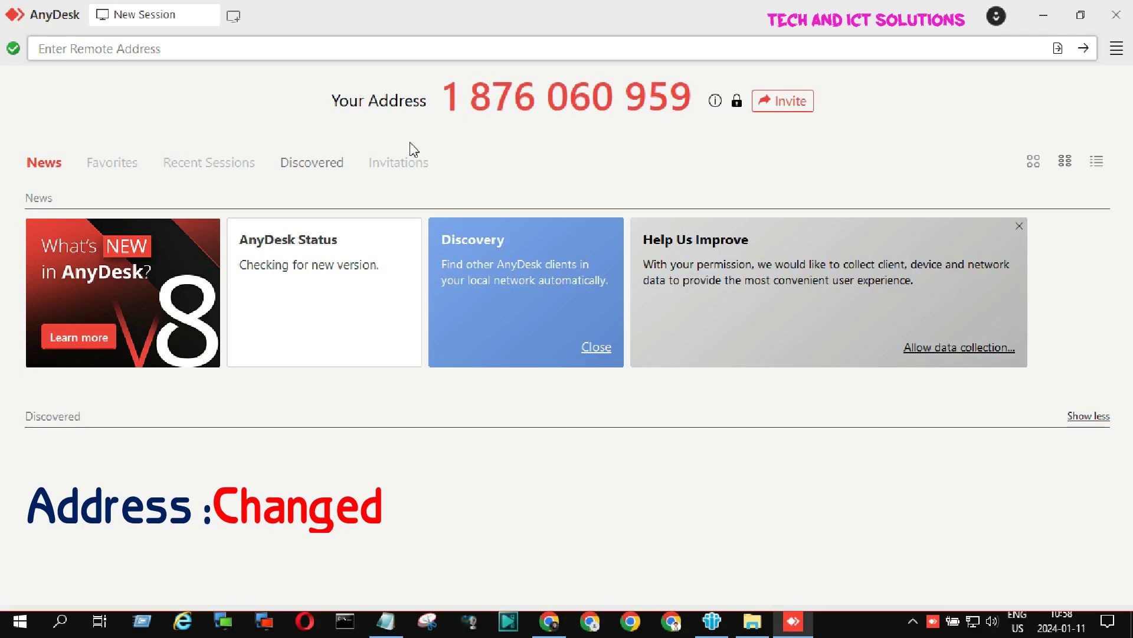
pyautogui.click(1122, 11)
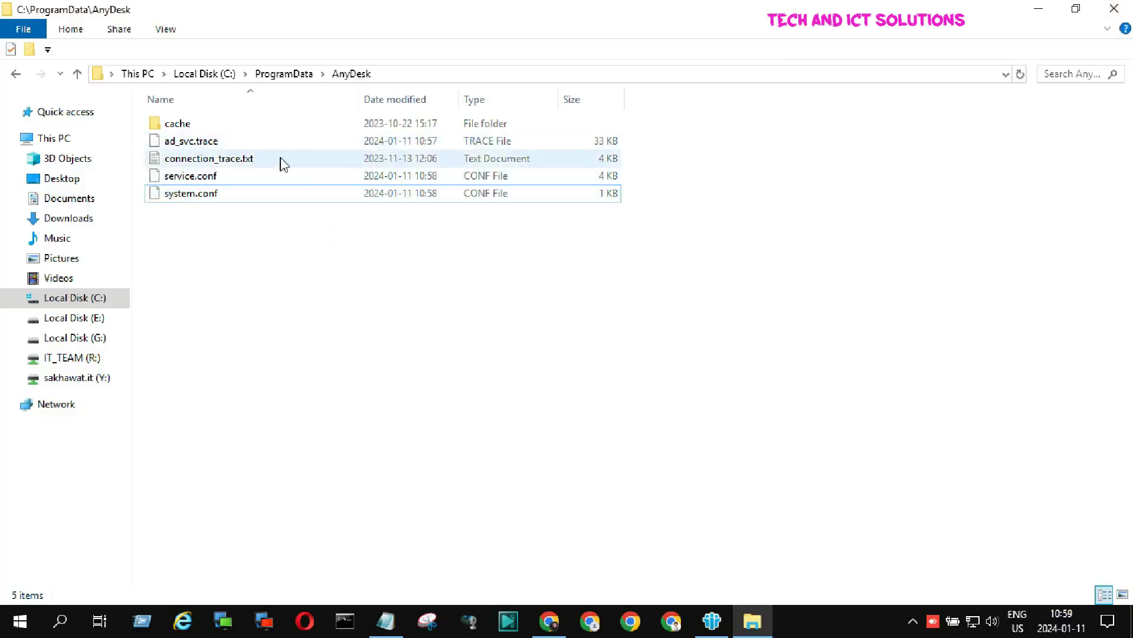
# Step: Go up to Local Disk (C:) and paste the AnyDesk data path into the address bar
pyautogui.click(76, 73)
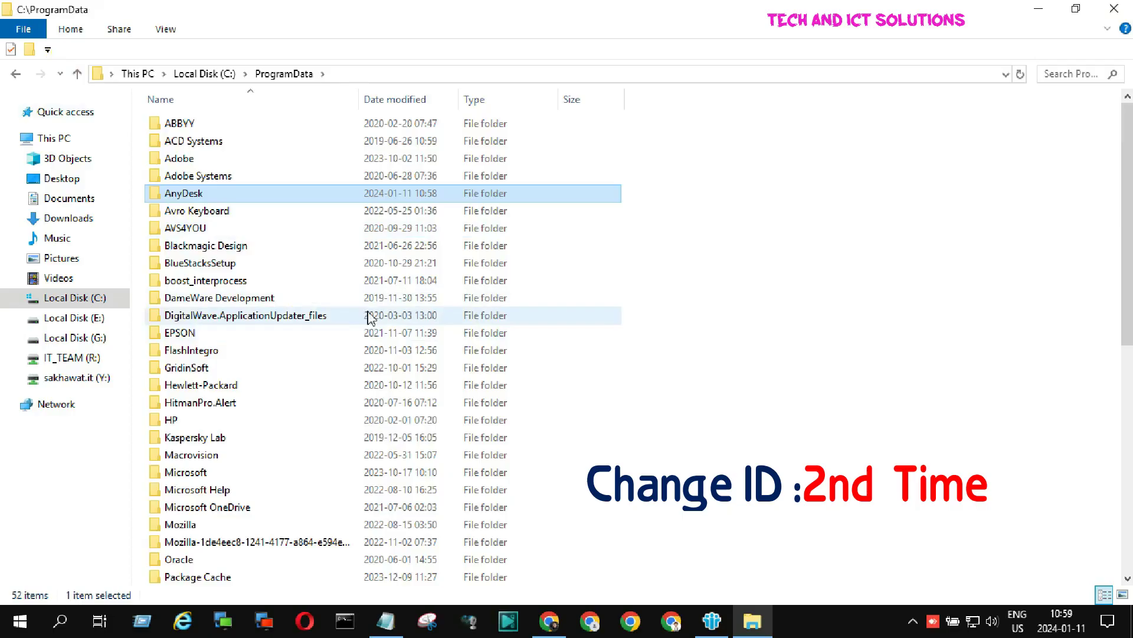
pyautogui.click(69, 298)
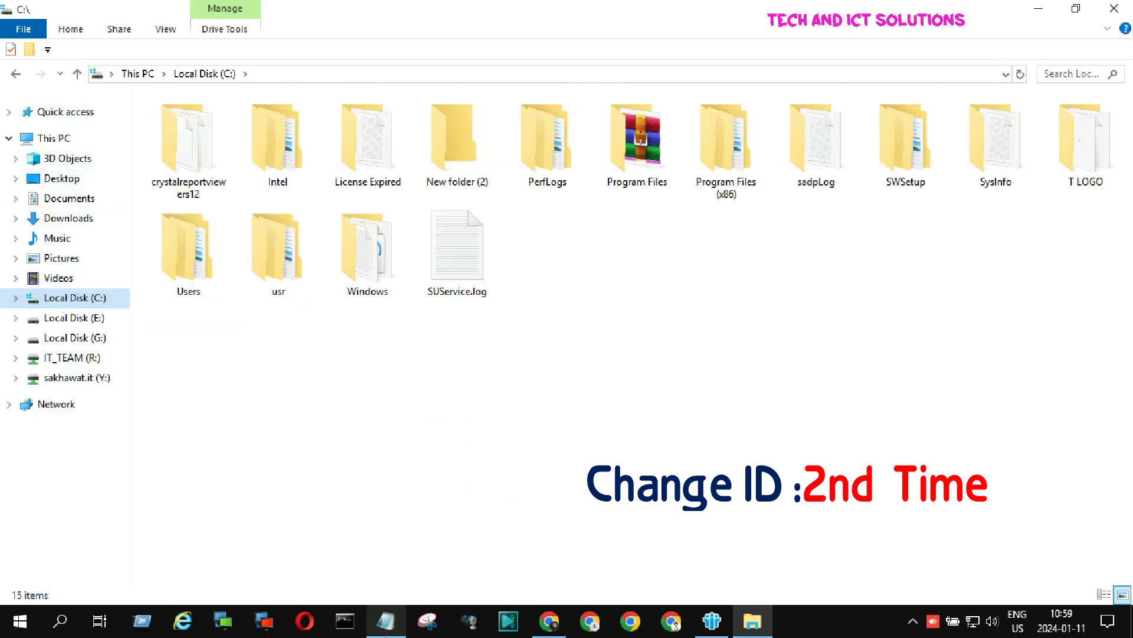
pyautogui.click(386, 620)
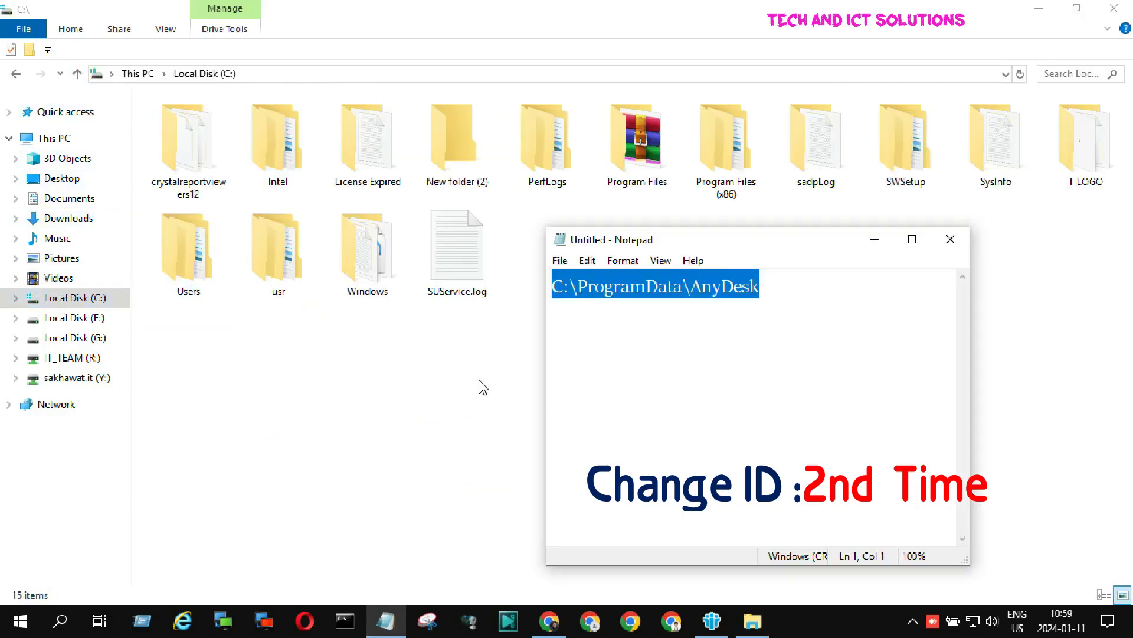
pyautogui.click(874, 239)
pyautogui.click(287, 75)
pyautogui.hotkey('ctrl', 'v')
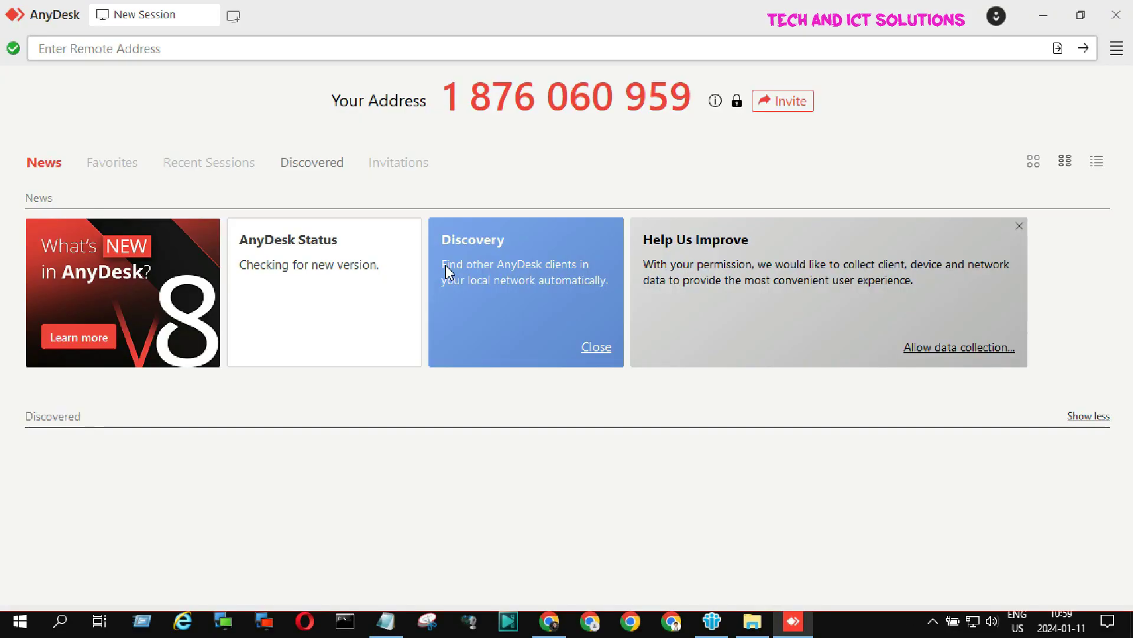
# Step: Close the AnyDesk window and bring up its tray icon's options menu
pyautogui.click(1119, 11)
pyautogui.click(932, 621)
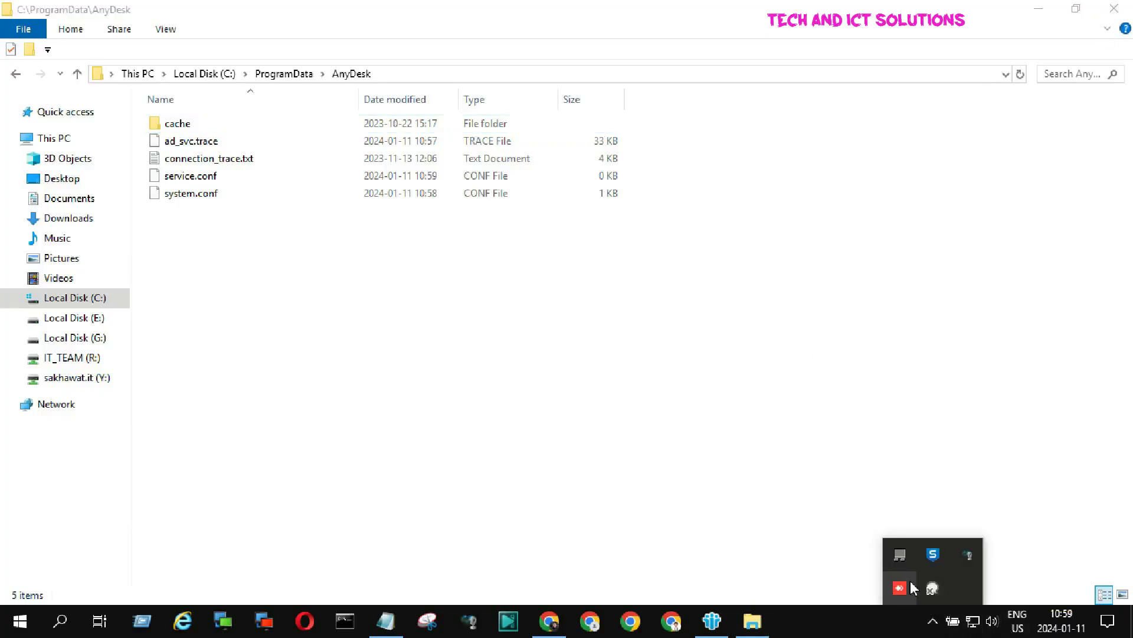
pyautogui.rightClick(908, 587)
# Step: Quit AnyDesk and open C:\ProgramData\AnyDesk from Local Disk (C:)
pyautogui.click(829, 567)
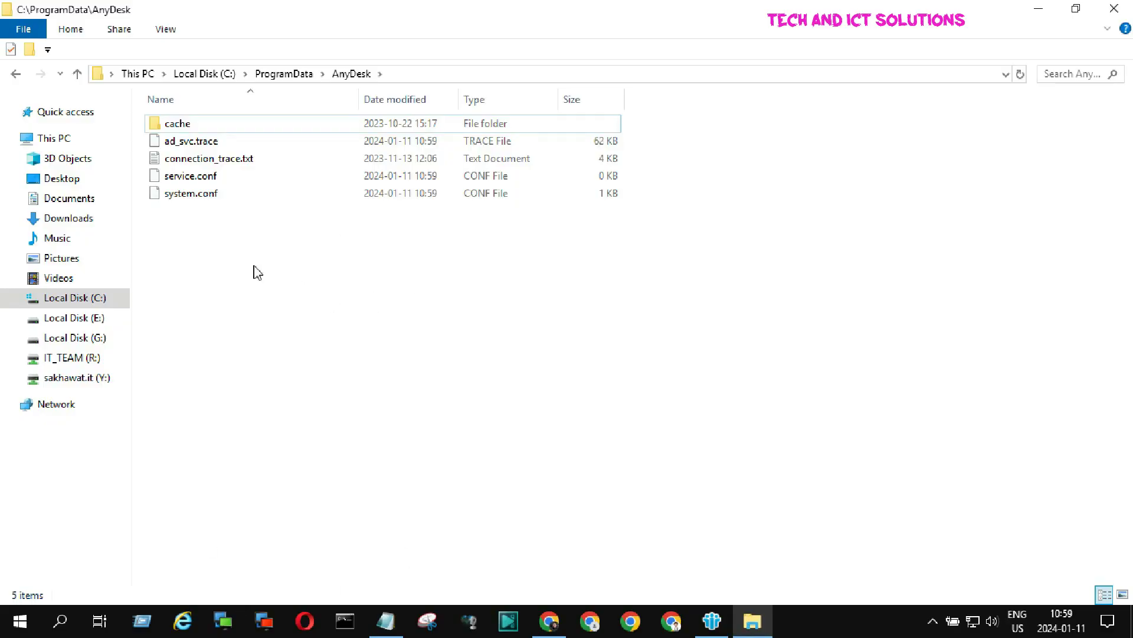
pyautogui.click(79, 299)
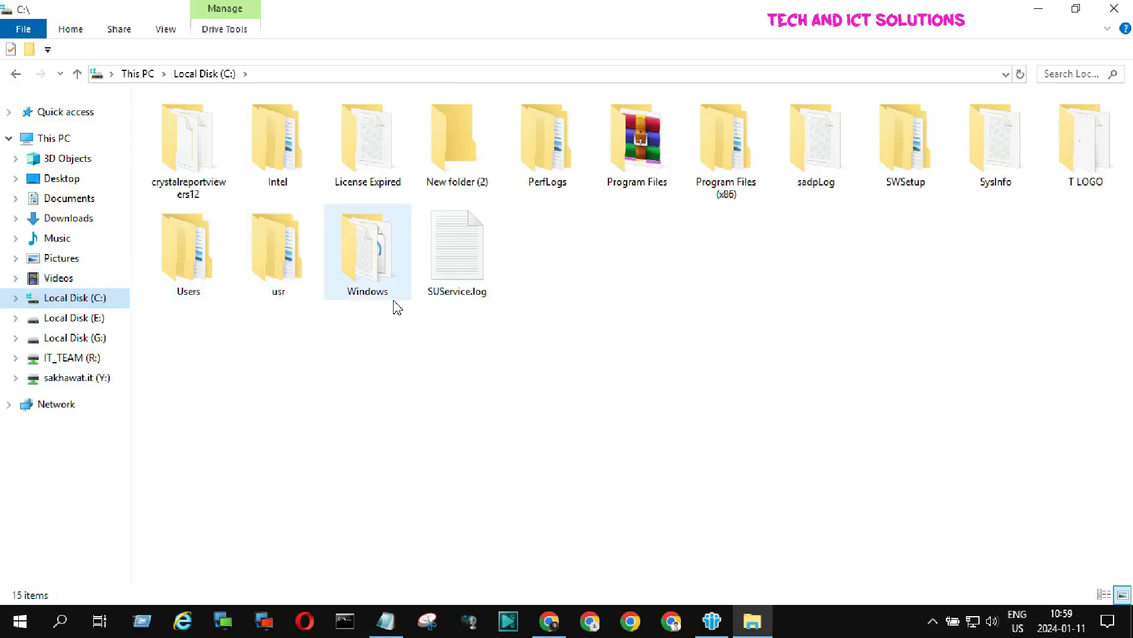
pyautogui.click(306, 77)
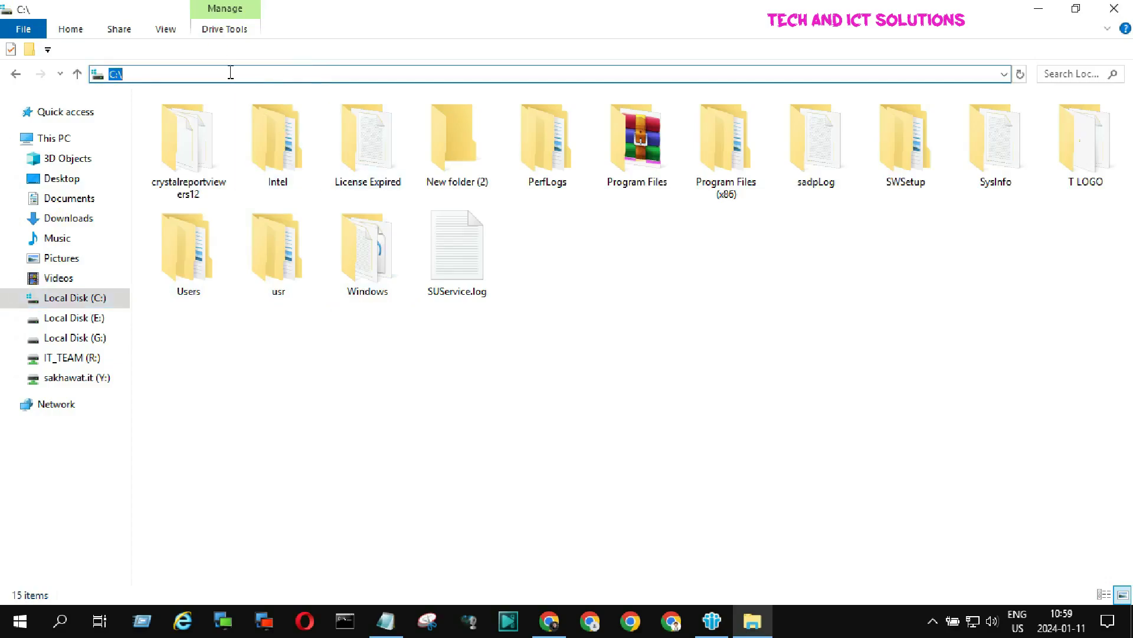
pyautogui.write('C:\\ProgramData\\AnyDesk')
pyautogui.press('Return')
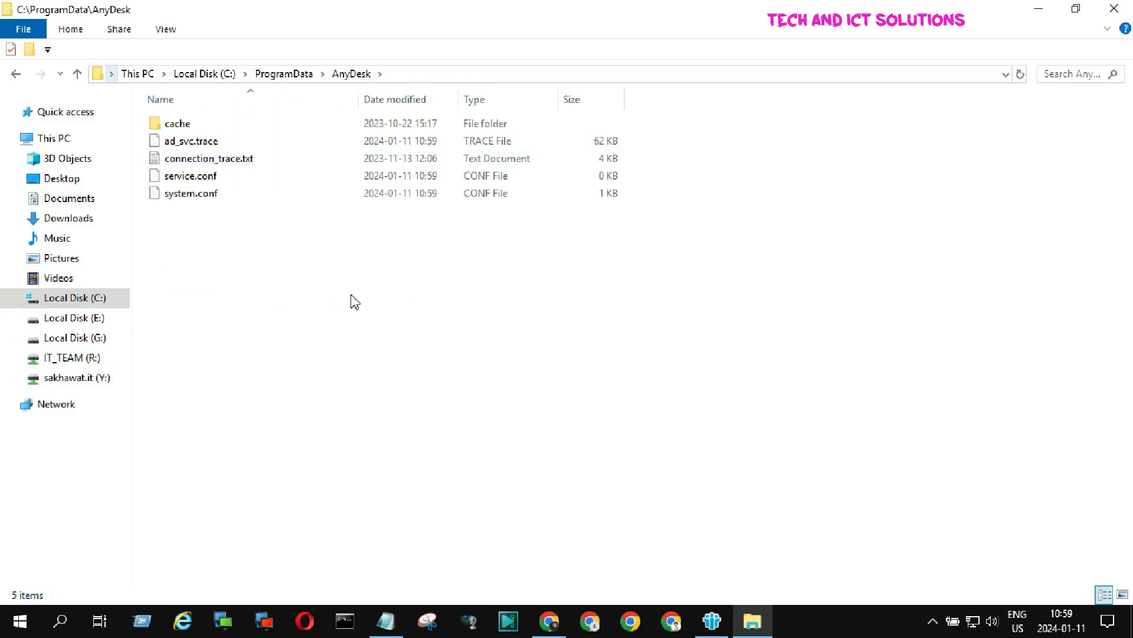
# Step: Delete service.conf and refresh the folder listing twice, leaving four items
pyautogui.click(208, 177)
pyautogui.rightClick(208, 177)
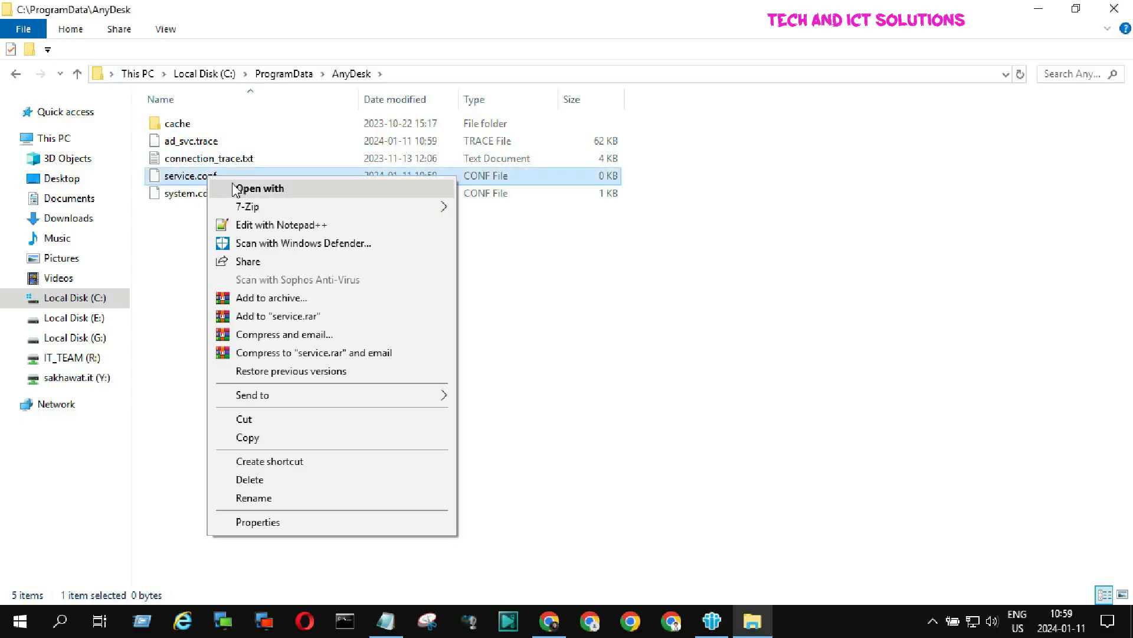
pyautogui.click(274, 479)
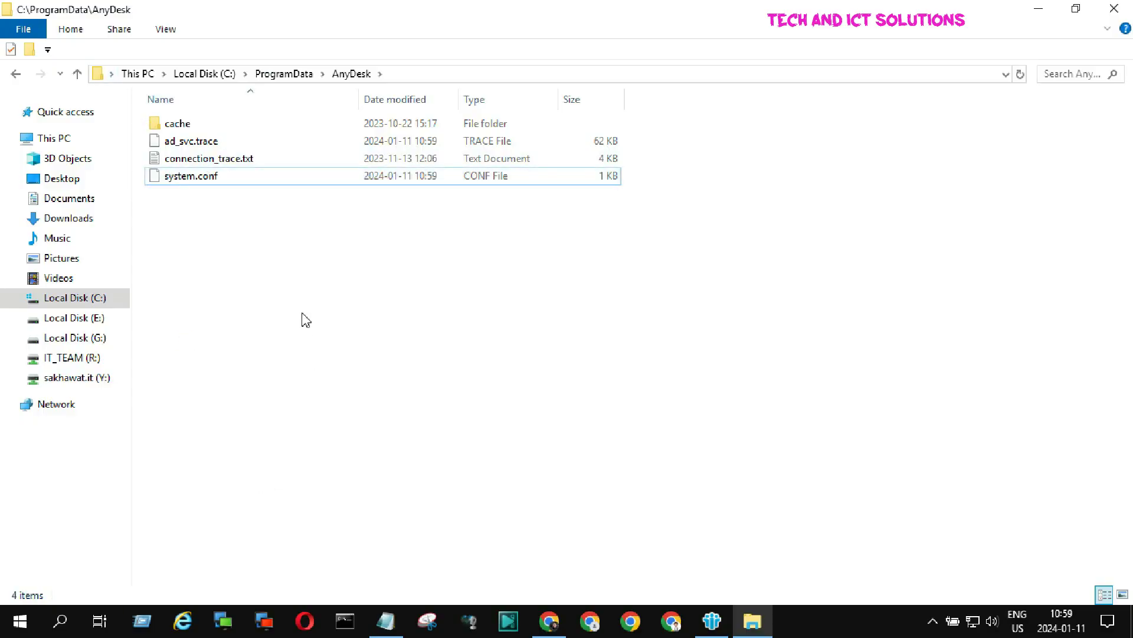
pyautogui.rightClick(285, 289)
pyautogui.click(347, 357)
pyautogui.rightClick(281, 299)
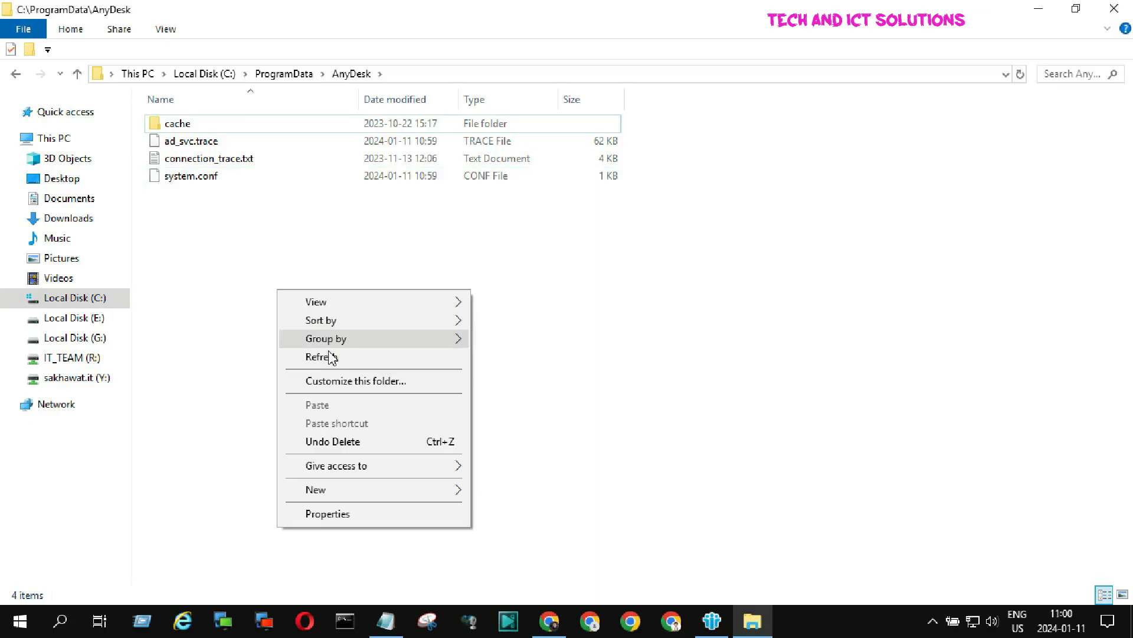
pyautogui.click(329, 358)
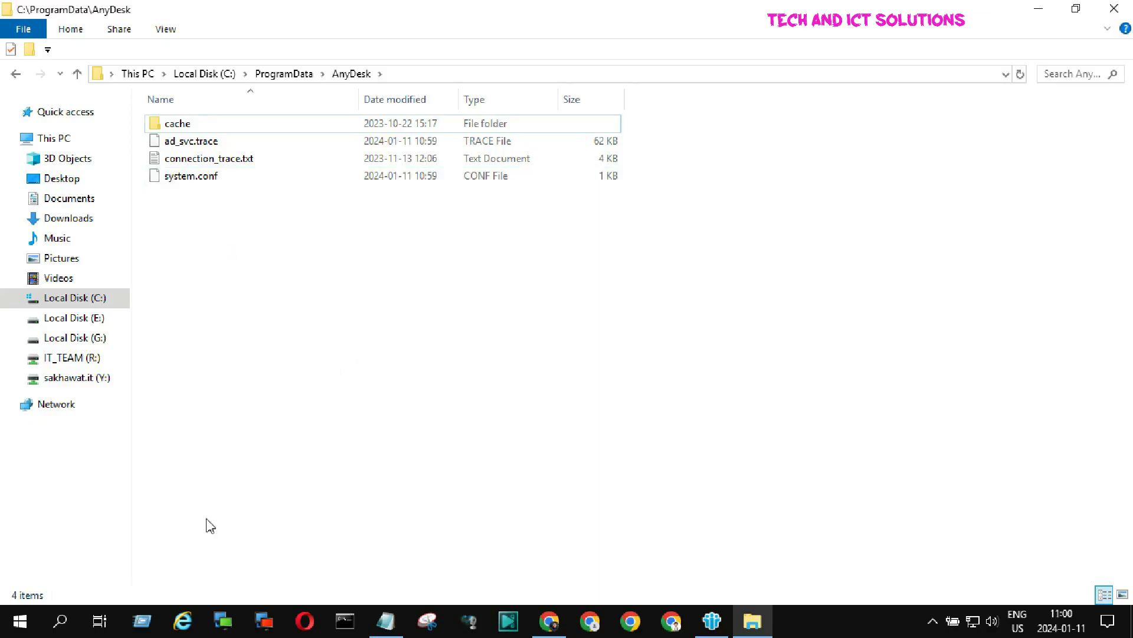
# Step: Relaunch AnyDesk via a search for 'any', check its changed address, and close the window
pyautogui.click(60, 620)
pyautogui.write('a')
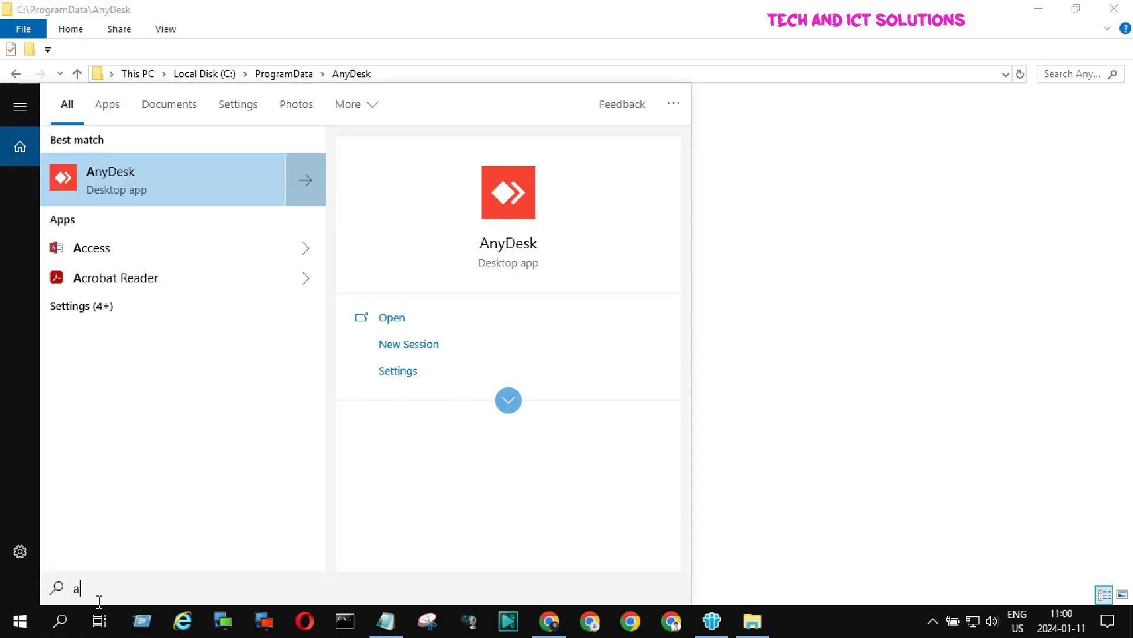
pyautogui.write('ny')
pyautogui.click(116, 195)
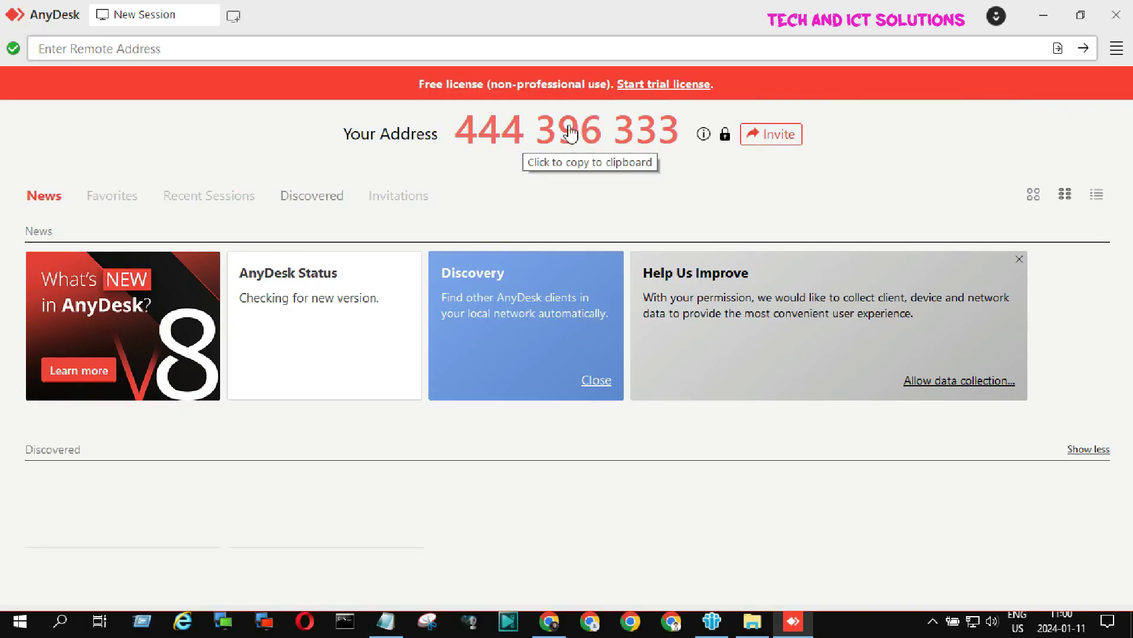
pyautogui.click(1116, 14)
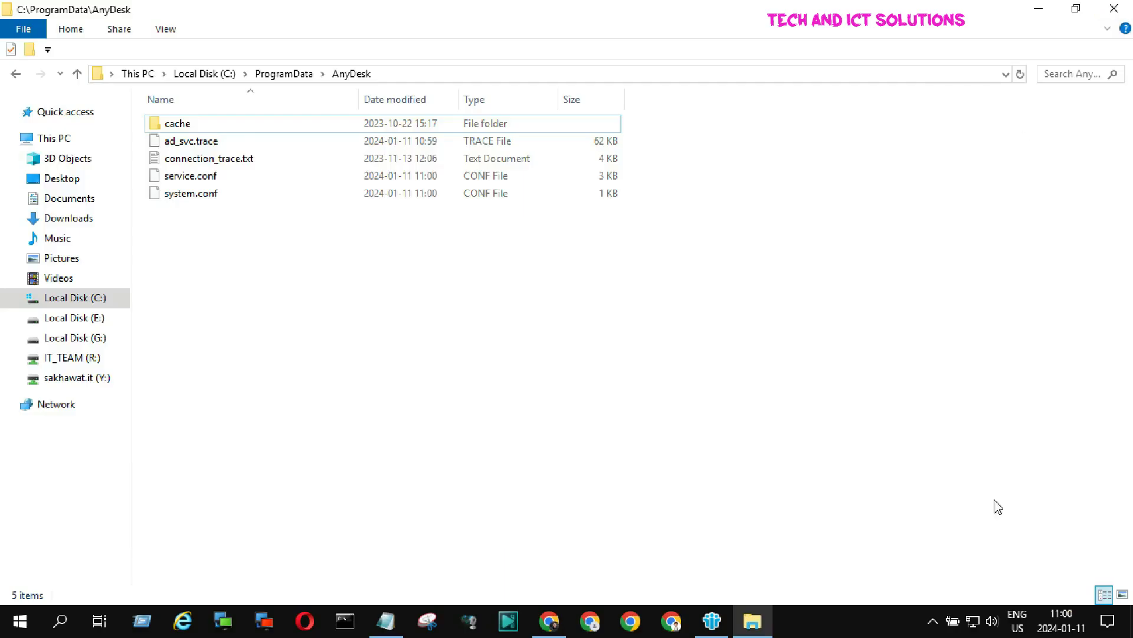
# Step: Quit AnyDesk from the tray and open C:\ProgramData\AnyDesk in File Explorer
pyautogui.click(933, 621)
pyautogui.rightClick(931, 583)
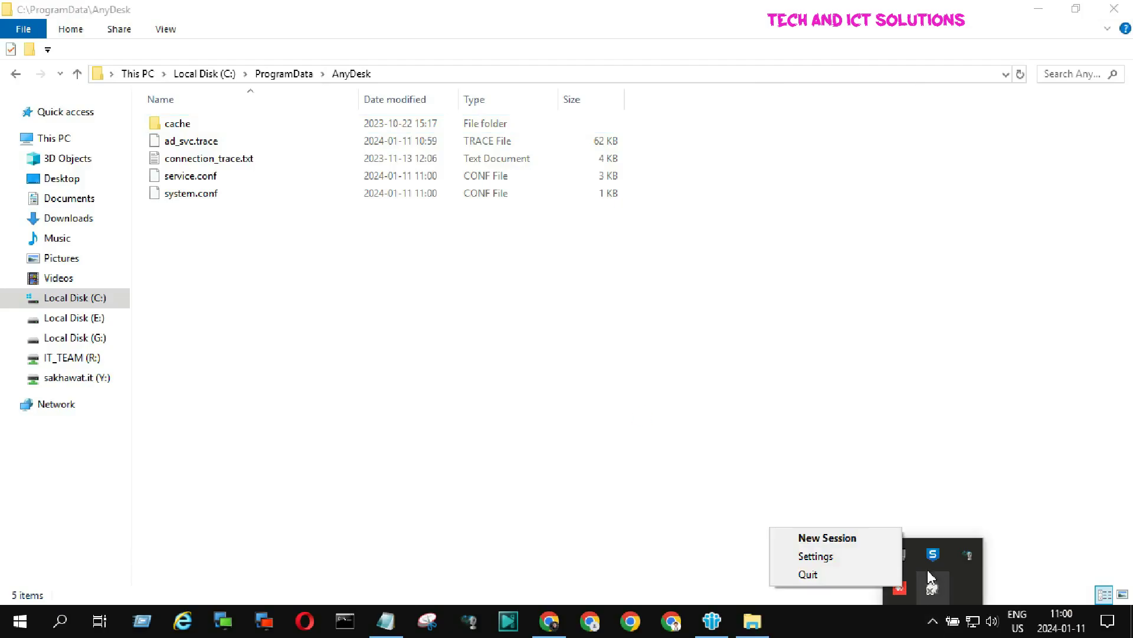
pyautogui.click(809, 574)
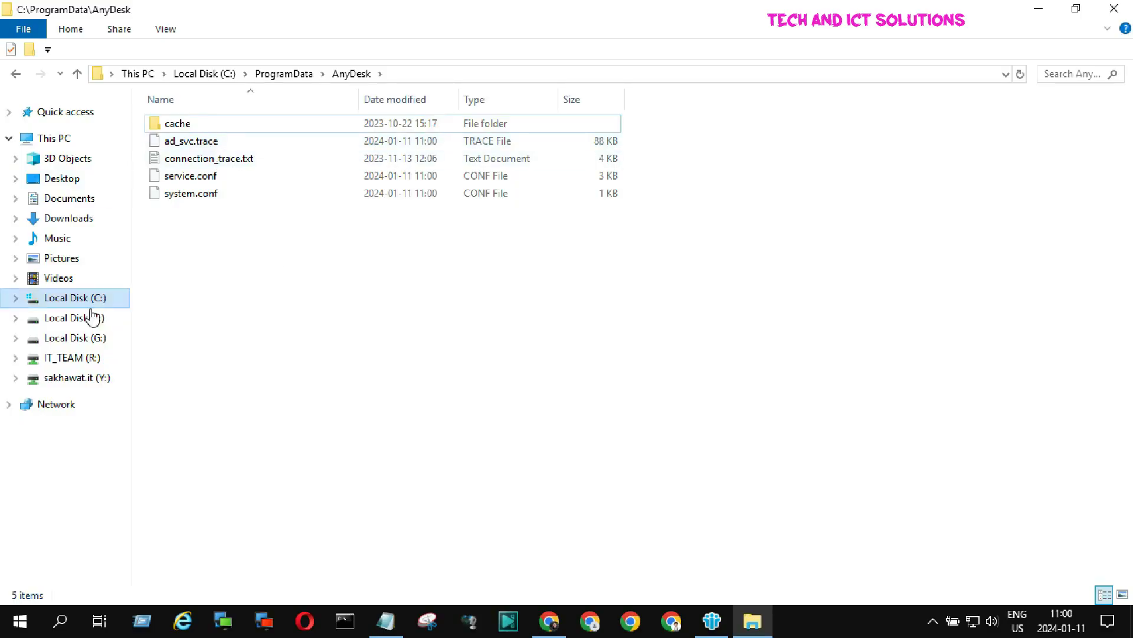
pyautogui.click(69, 299)
pyautogui.click(310, 74)
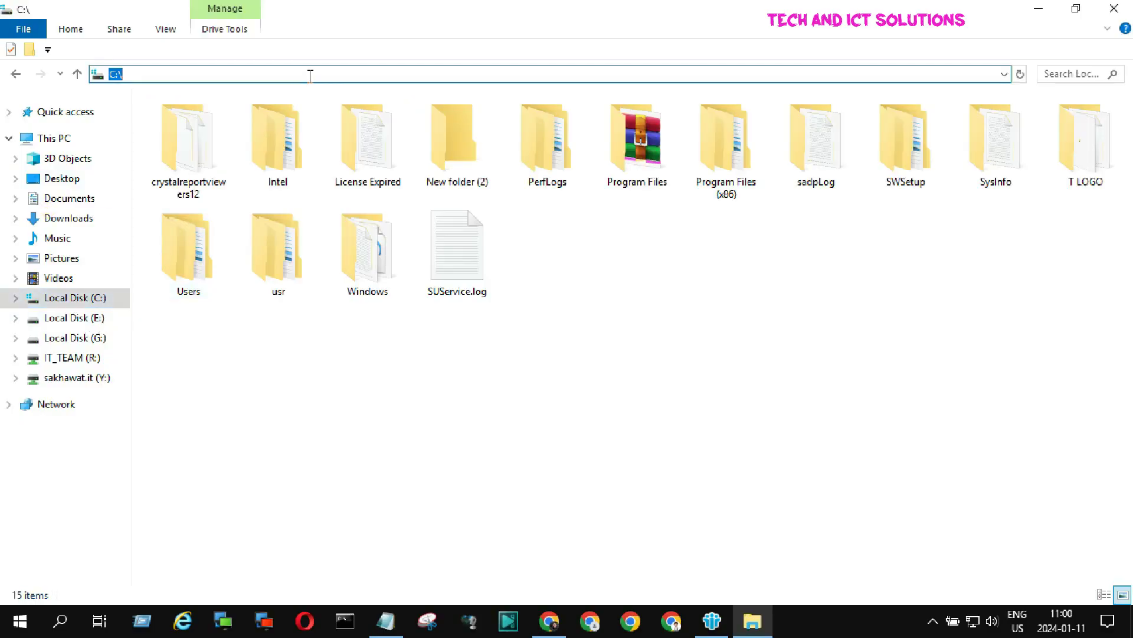
pyautogui.hotkey('ctrl', 'v')
pyautogui.press('Return')
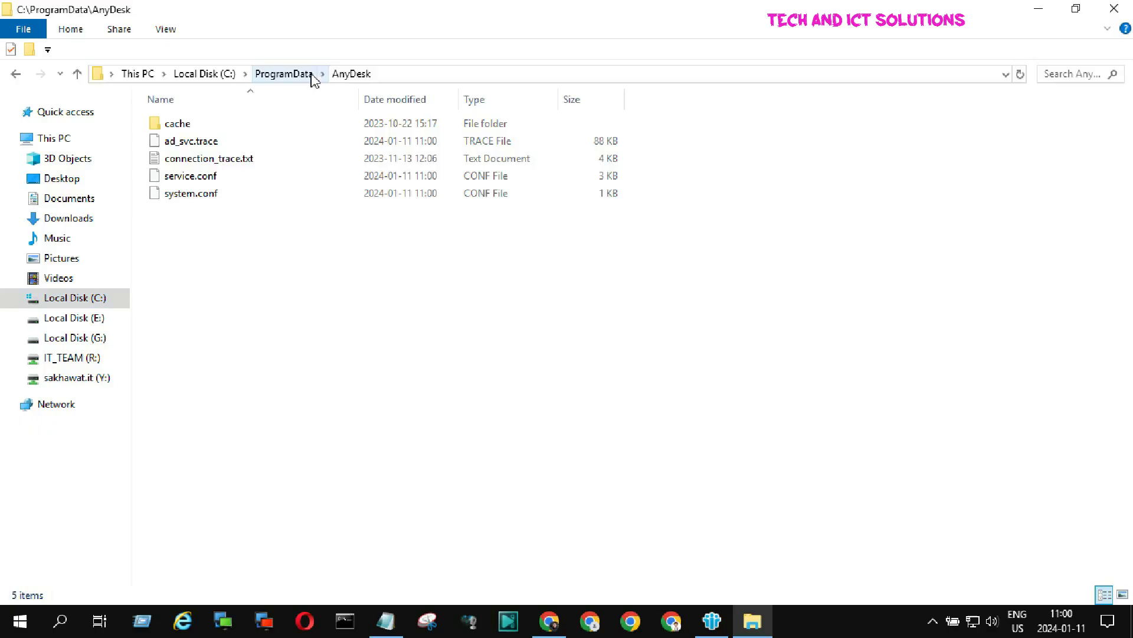
# Step: Delete service.conf and refresh the folder, leaving four items
pyautogui.click(207, 176)
pyautogui.rightClick(206, 176)
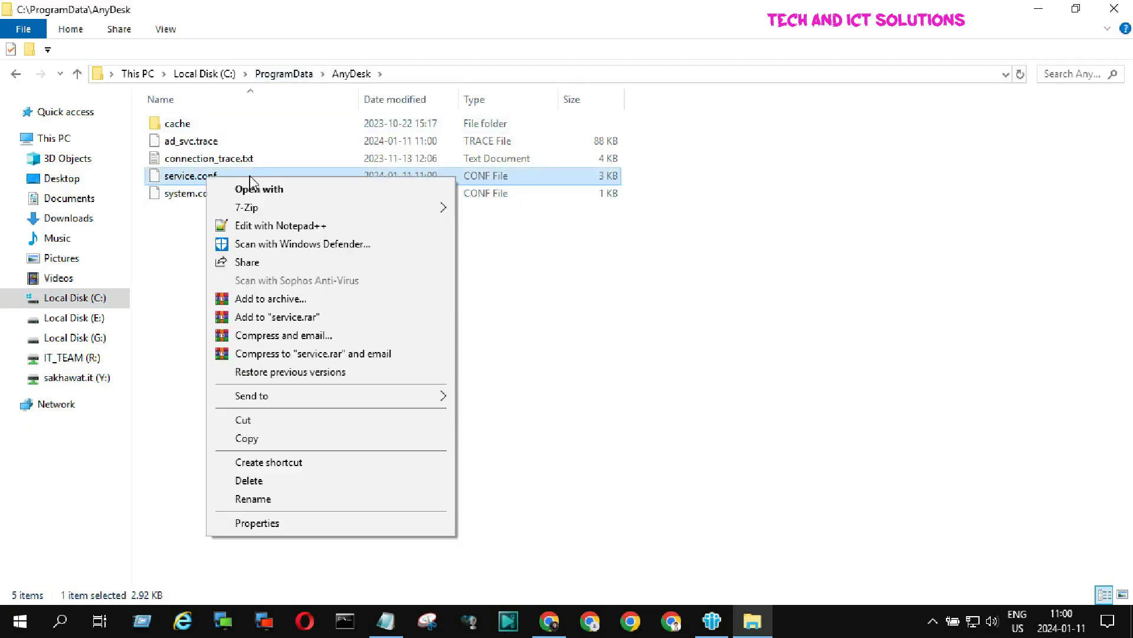
pyautogui.click(285, 481)
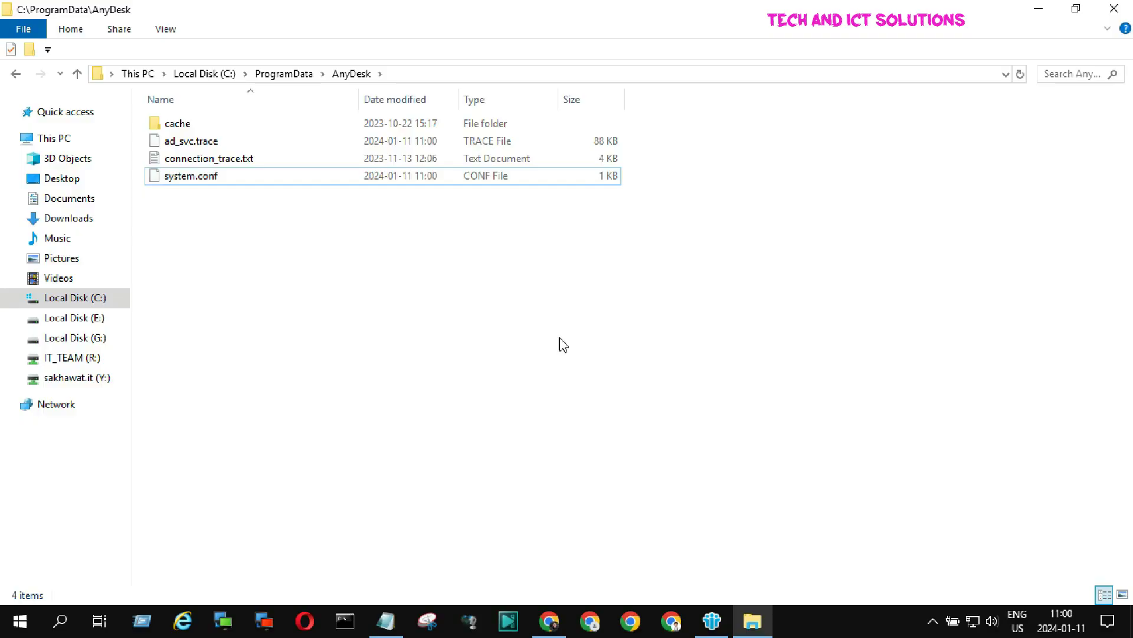
pyautogui.rightClick(312, 271)
pyautogui.click(324, 337)
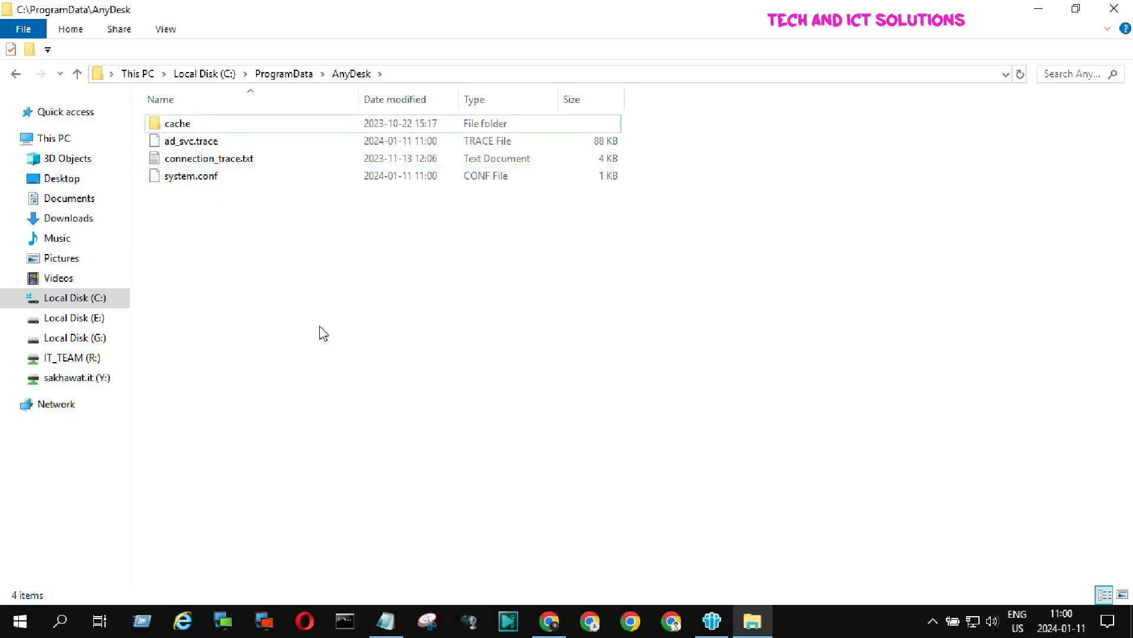
# Step: Search 'a' in Windows search and launch AnyDesk to show a third new address
pyautogui.click(60, 619)
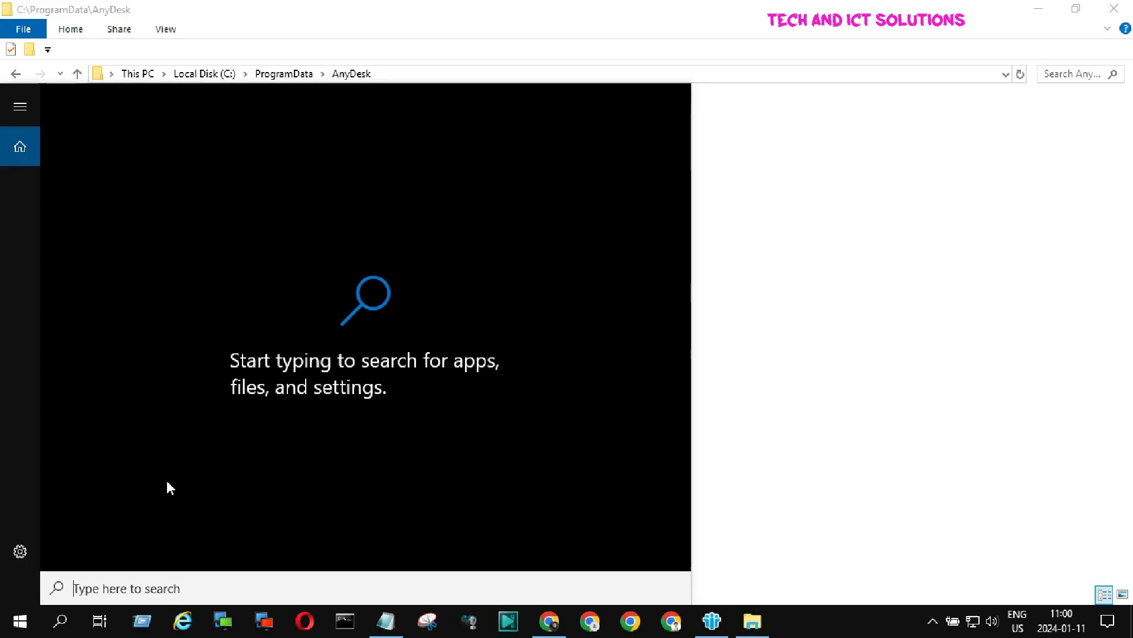
pyautogui.write('z')
pyautogui.press('BackSpace')
pyautogui.write('a')
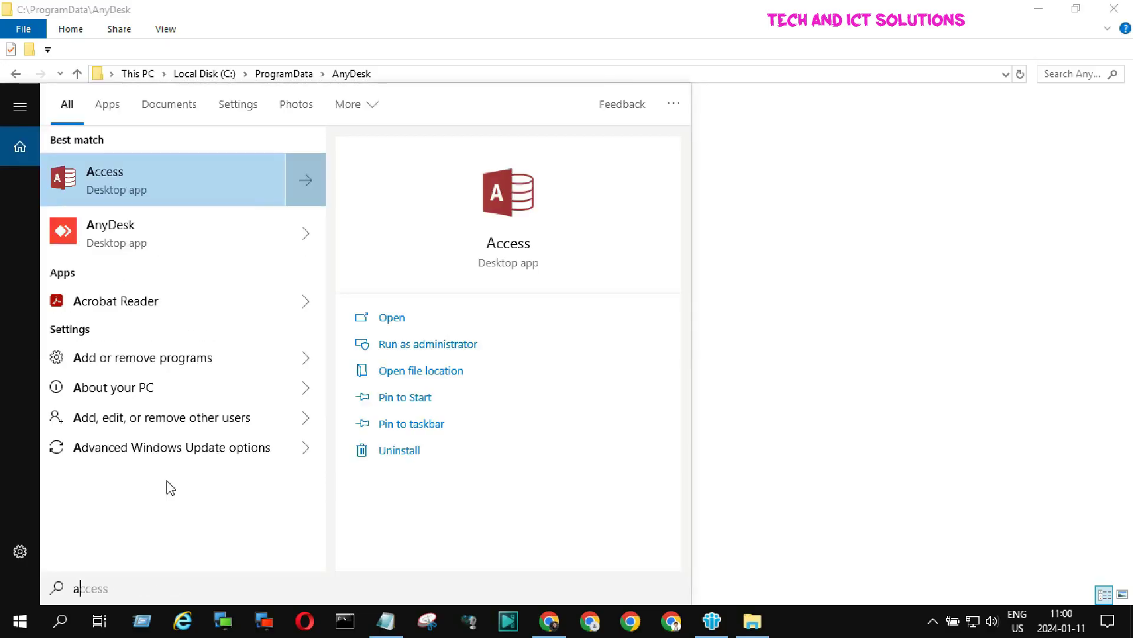
pyautogui.click(136, 241)
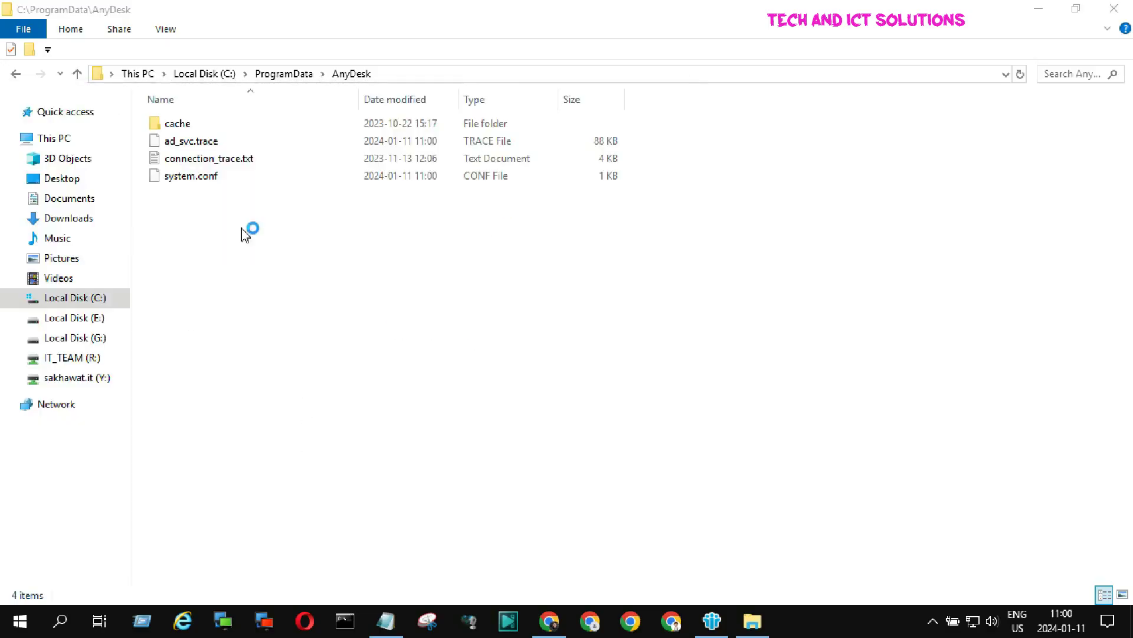